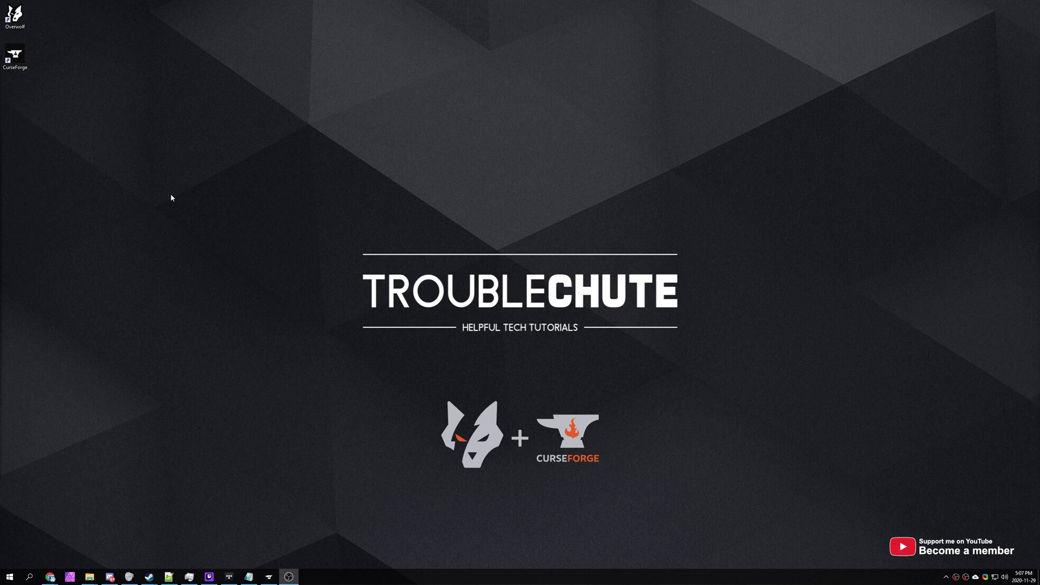
# Step: Launch CurseForge and open the Valhelsia 2 Minecraft modpack detail page
pyautogui.doubleClick(16, 57)
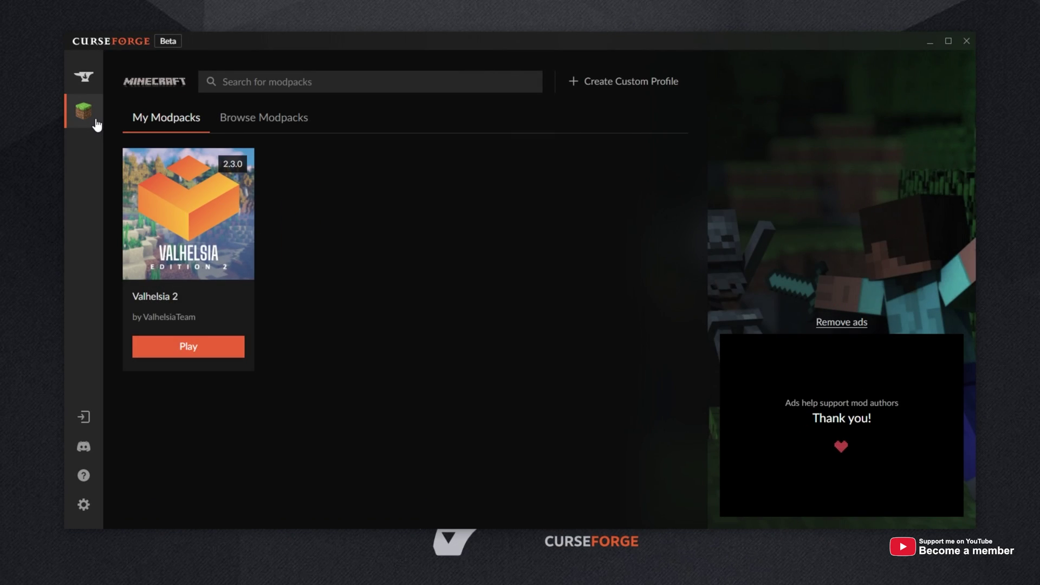
pyautogui.click(84, 77)
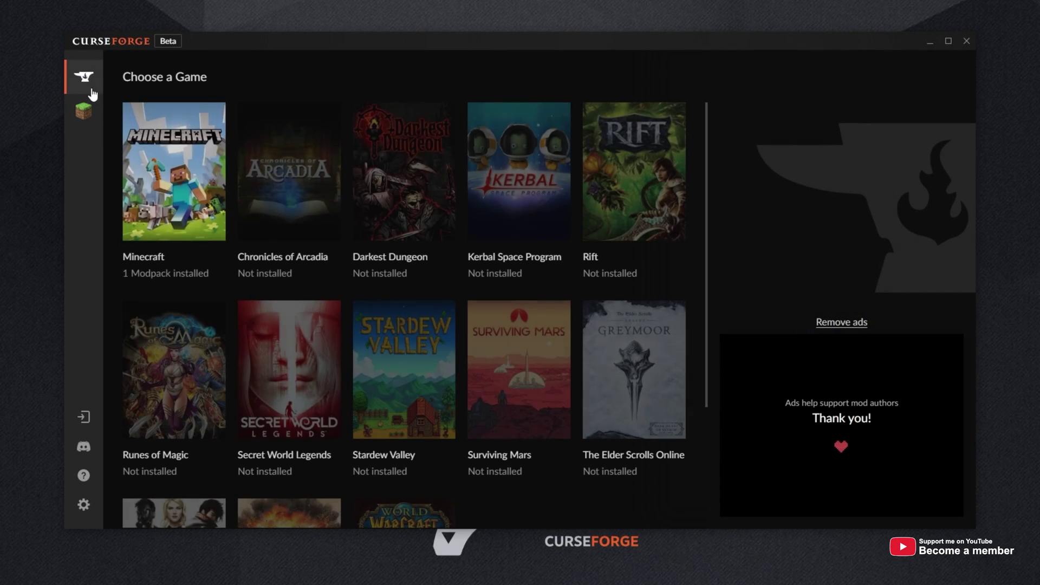
pyautogui.click(188, 162)
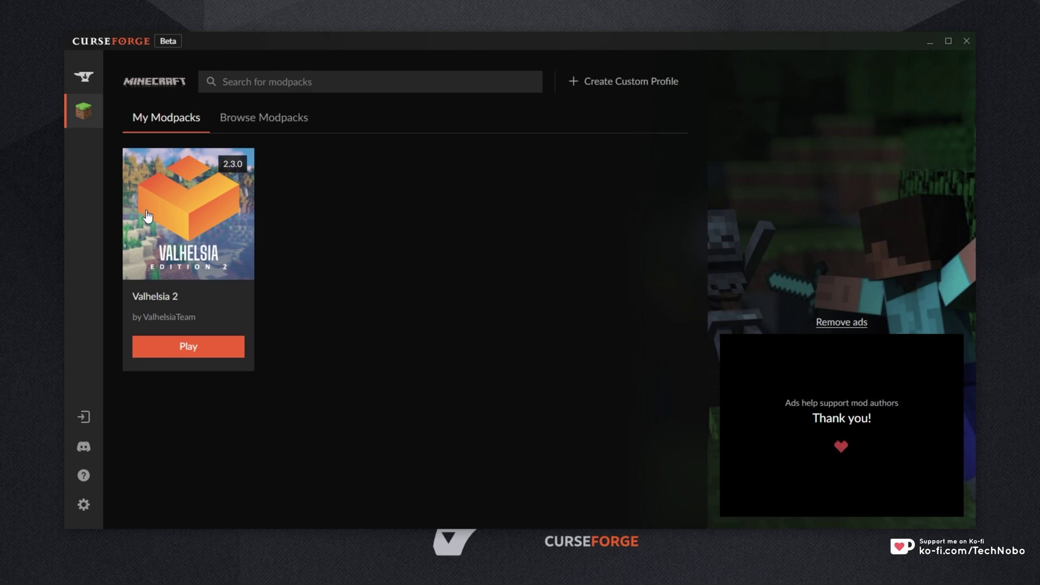
pyautogui.click(195, 256)
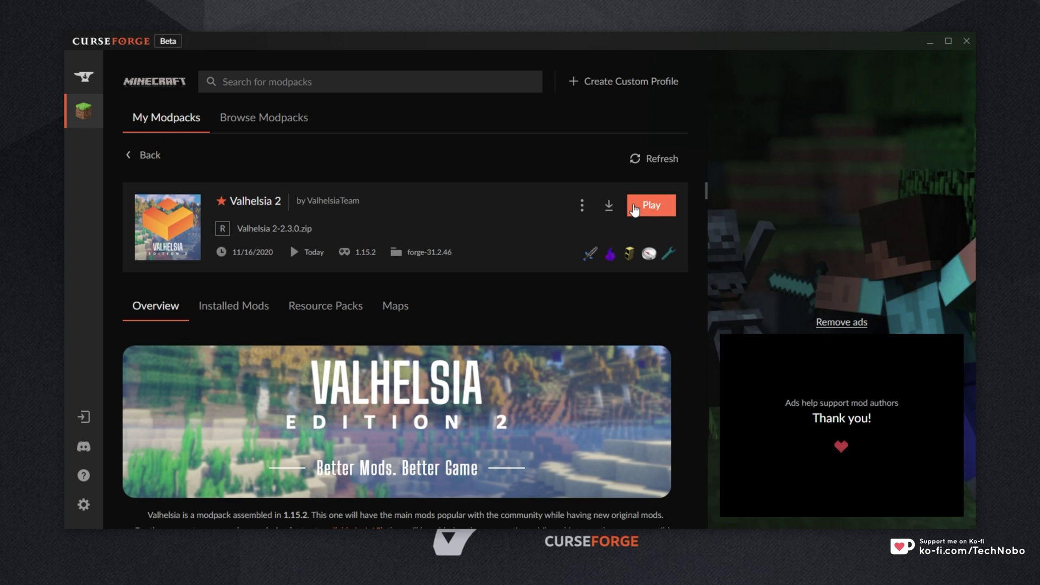
# Step: In Valhelsia 2's profile options, turn off system memory settings and raise memory to 12288MB
pyautogui.click(584, 211)
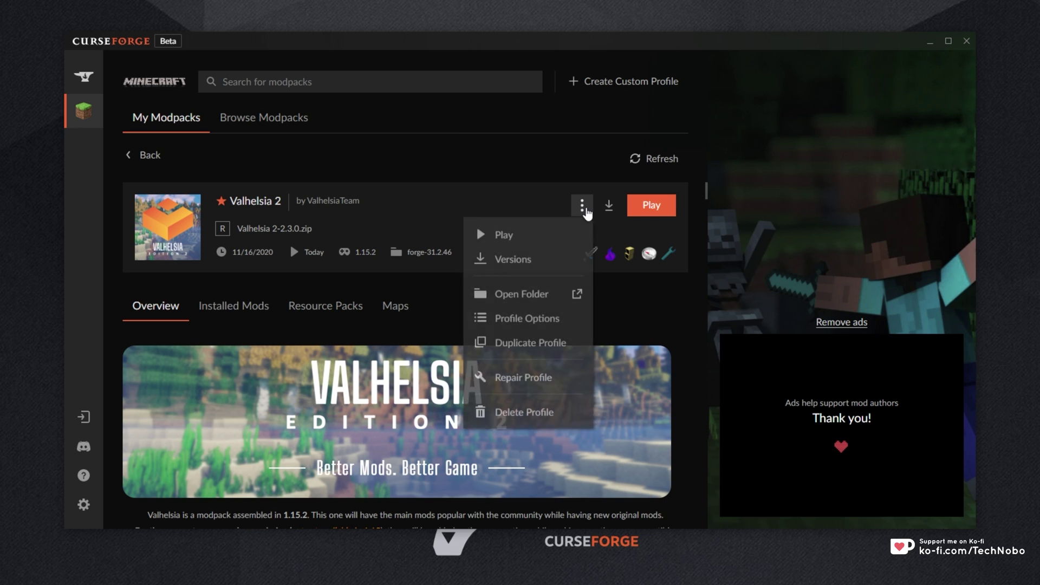
pyautogui.click(552, 329)
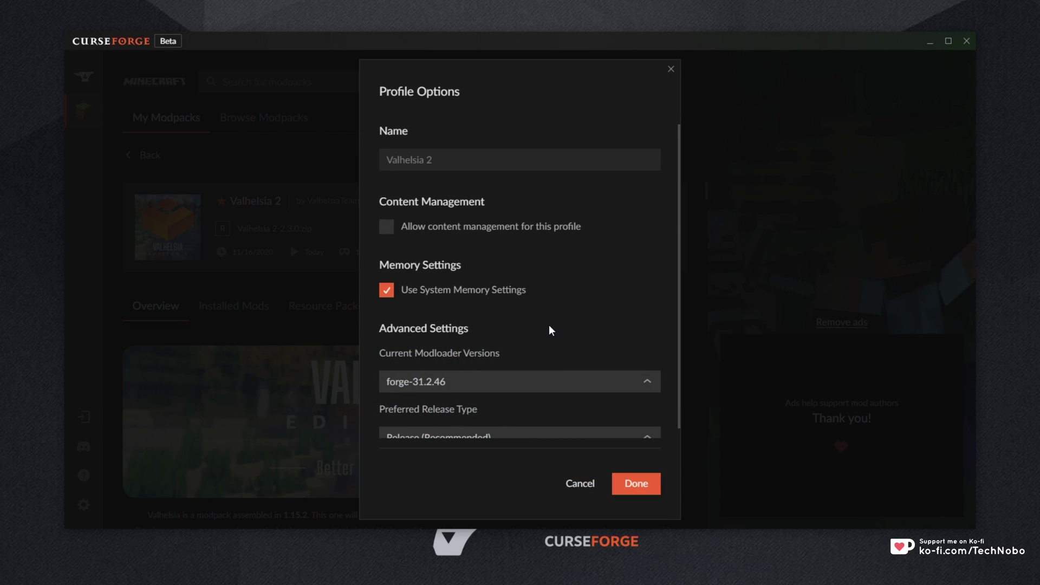
pyautogui.click(434, 293)
pyautogui.moveTo(383, 325)
pyautogui.mouseDown()
pyautogui.moveTo(486, 337)
pyautogui.moveTo(680, 327)
pyautogui.mouseUp()
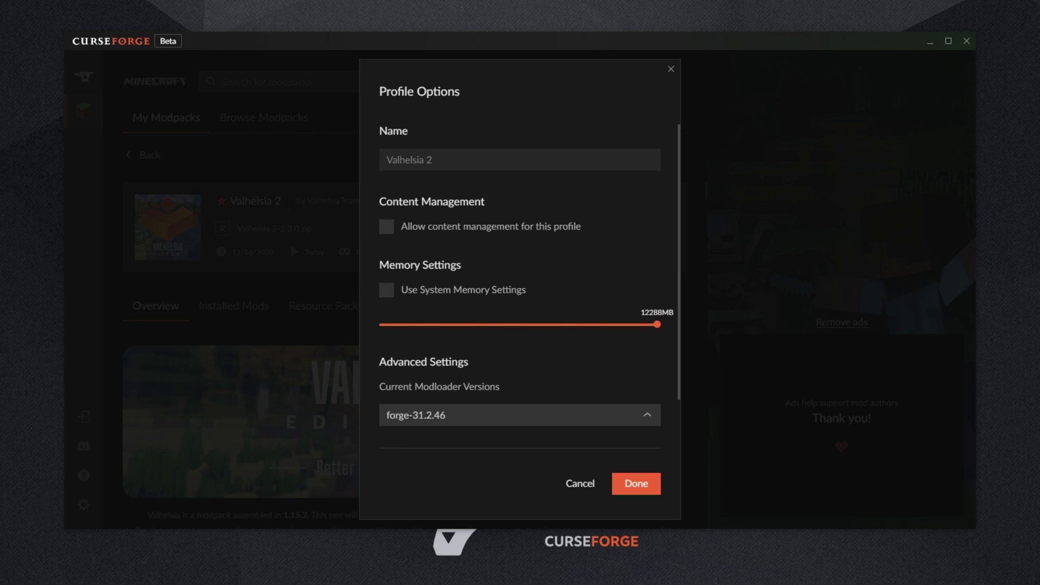
# Step: Show Task Manager's memory performance page: 64.0 GB installed, 30.4 GB available
pyautogui.hotkey('ctrl', 'shift', 'Escape')
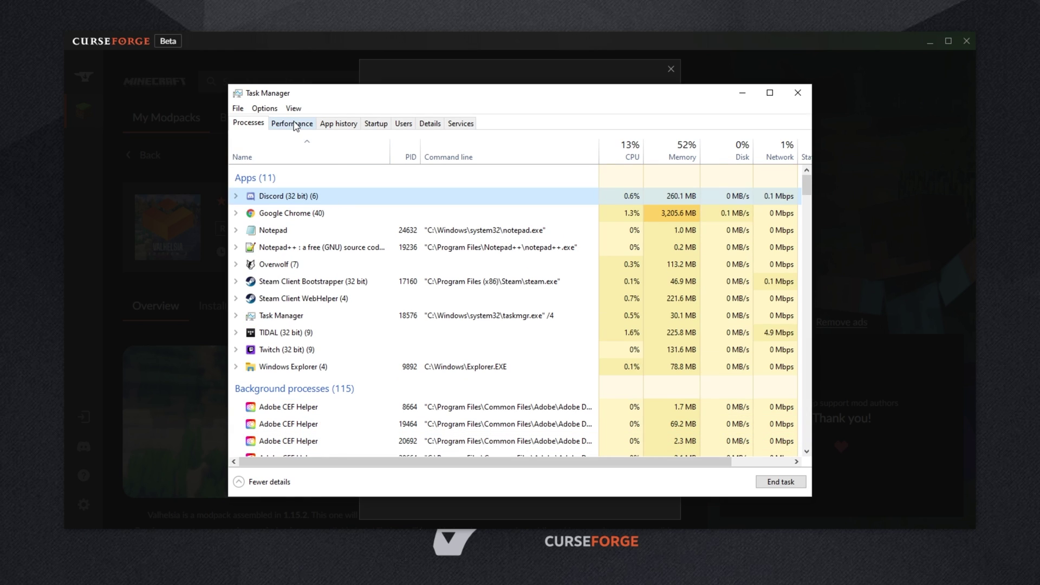
pyautogui.click(293, 124)
pyautogui.click(341, 200)
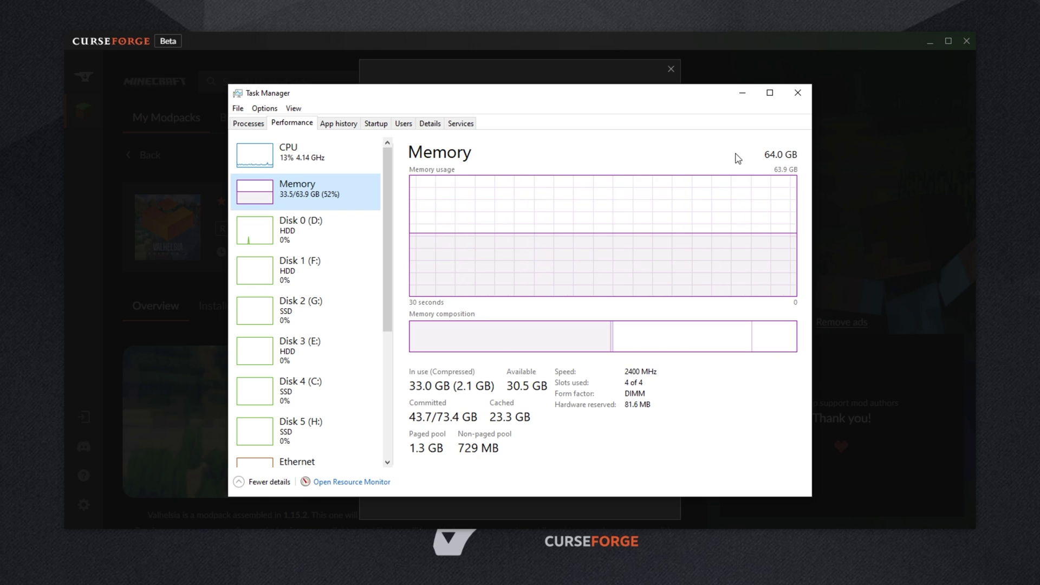
# Step: Close Task Manager, settle the memory slider at 12288MB, and save the profile options
pyautogui.moveTo(731, 241)
pyautogui.click(742, 93)
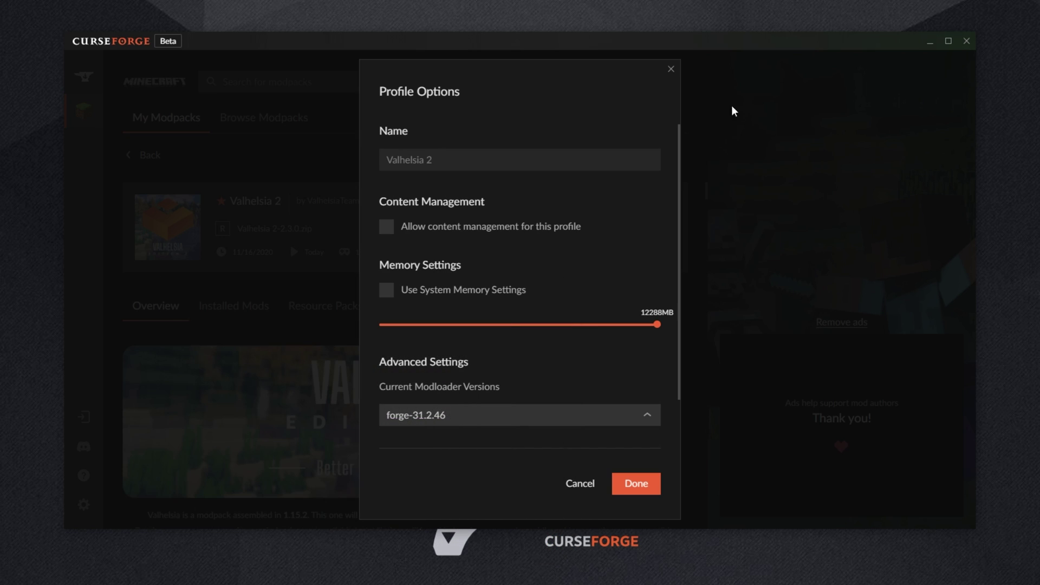
pyautogui.moveTo(658, 332); pyautogui.dragTo(501, 332)
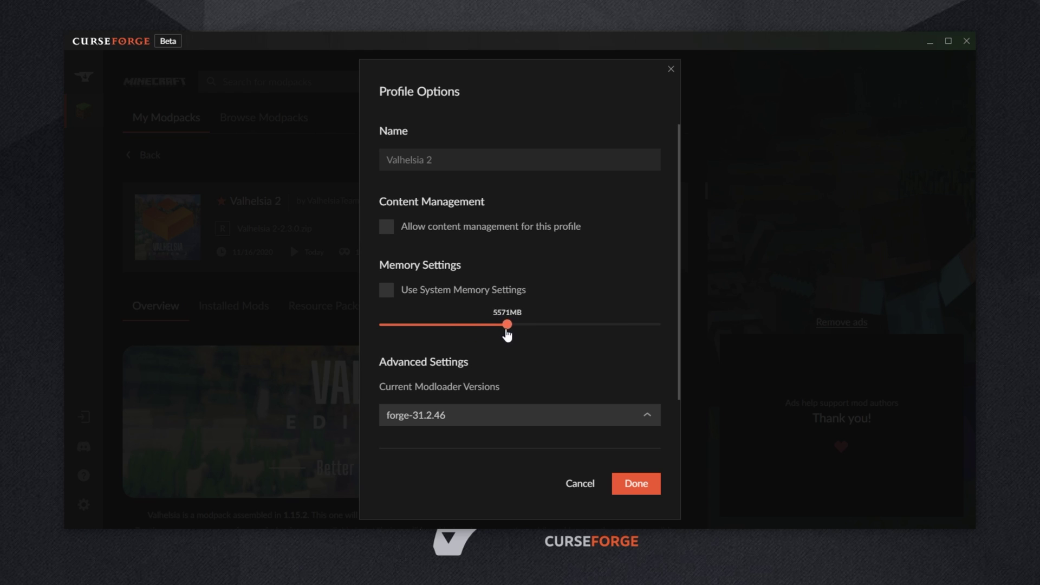
pyautogui.moveTo(501, 332); pyautogui.dragTo(666, 328)
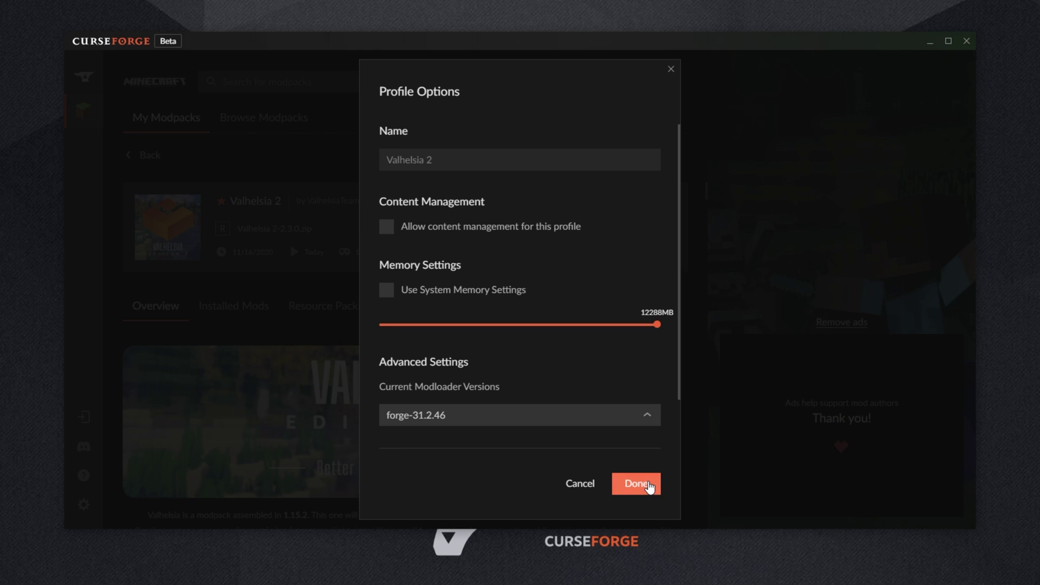
pyautogui.click(646, 485)
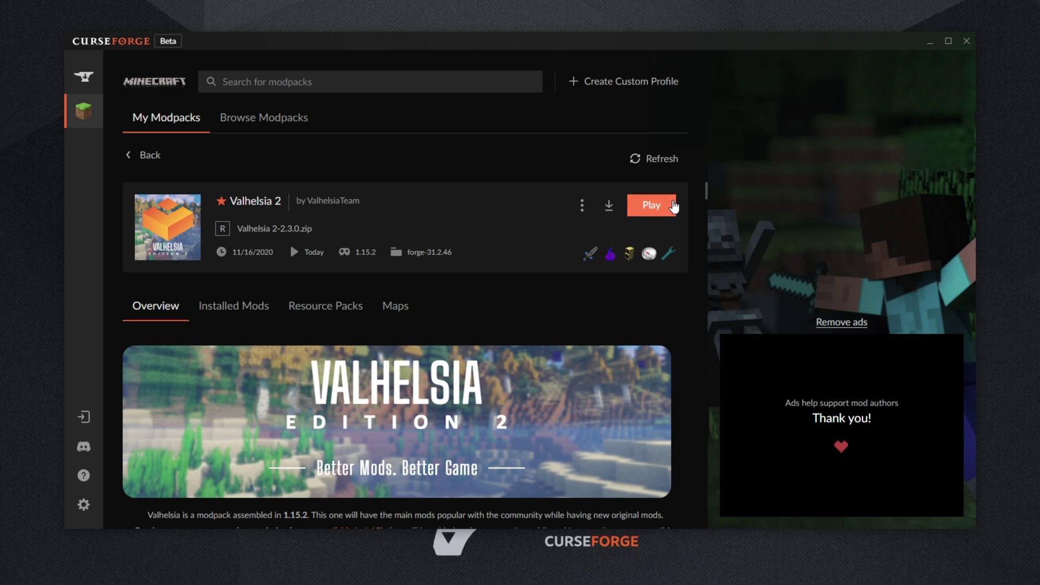
# Step: Open Valhelsia 2's edit installation screen in Minecraft Launcher with its JVM arguments shown
pyautogui.click(654, 206)
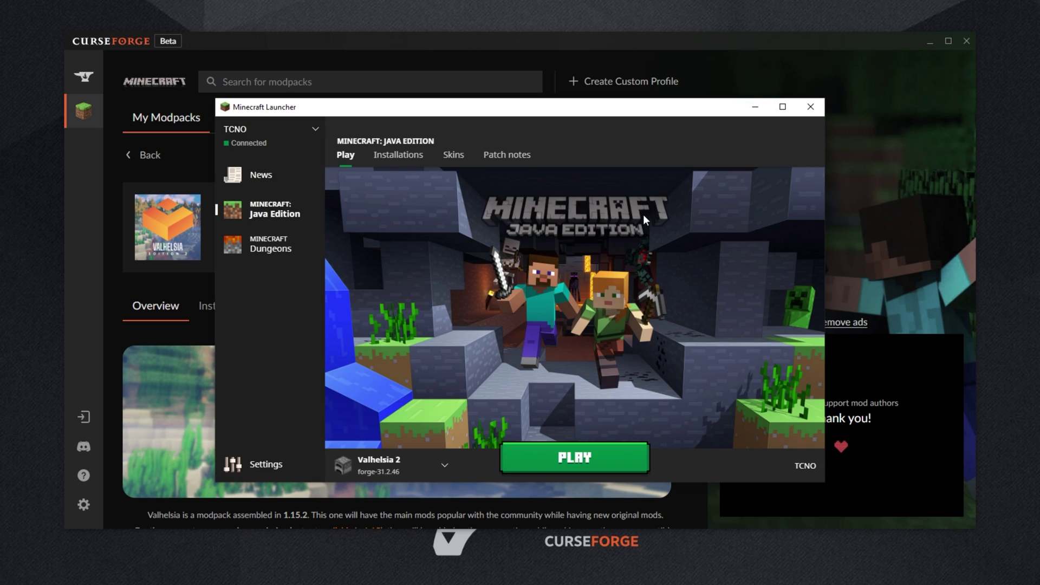
pyautogui.click(411, 160)
pyautogui.moveTo(536, 224)
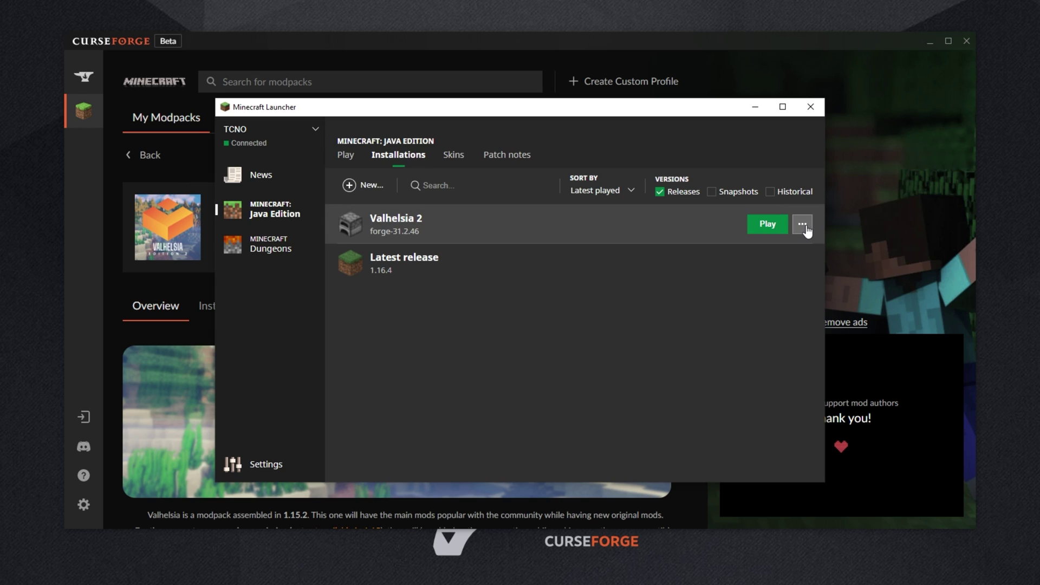
pyautogui.click(801, 226)
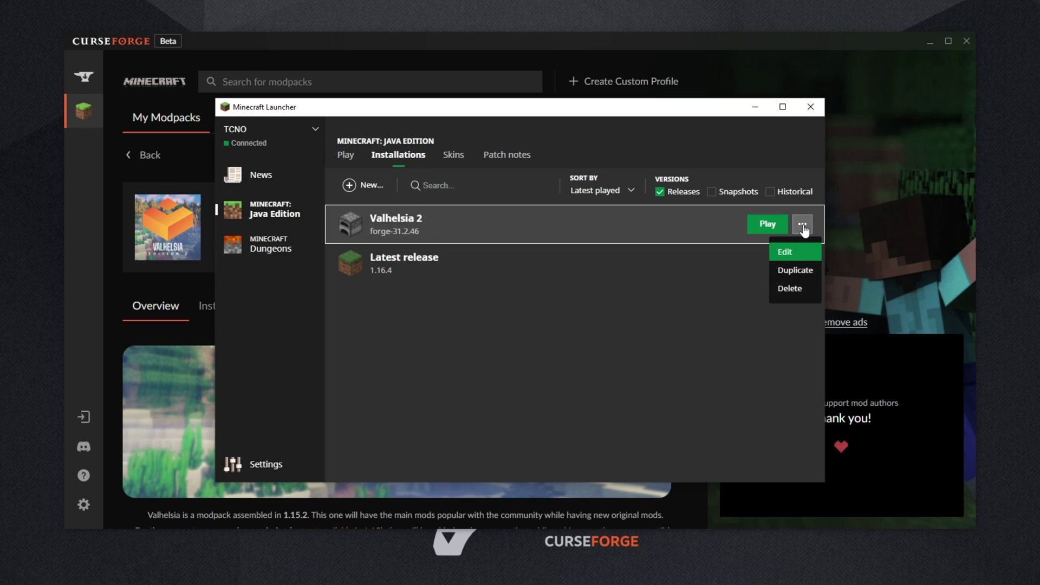
pyautogui.click(790, 248)
pyautogui.click(602, 407)
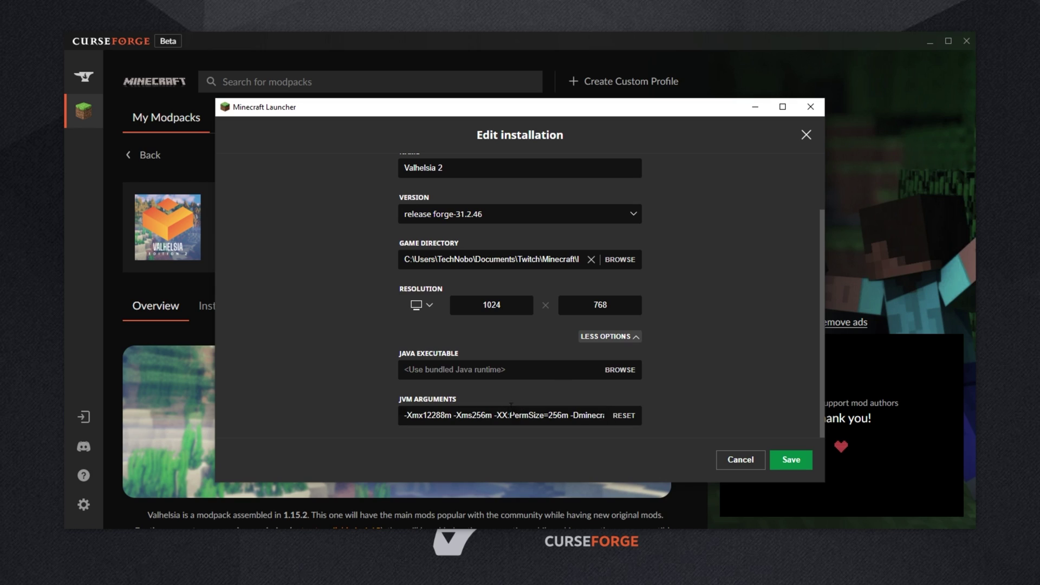
# Step: Replace -Xmx12288m and -Xms256m with -Xmx8G and -Xms2G, then save the installation
pyautogui.moveTo(445, 415); pyautogui.dragTo(423, 414)
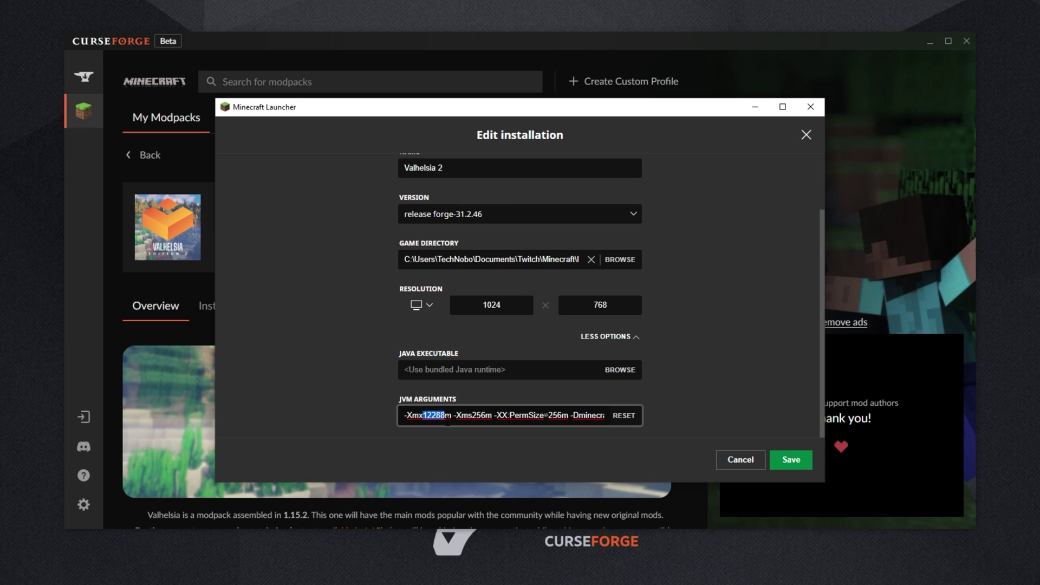
pyautogui.moveTo(452, 415); pyautogui.dragTo(423, 415)
pyautogui.write('12')
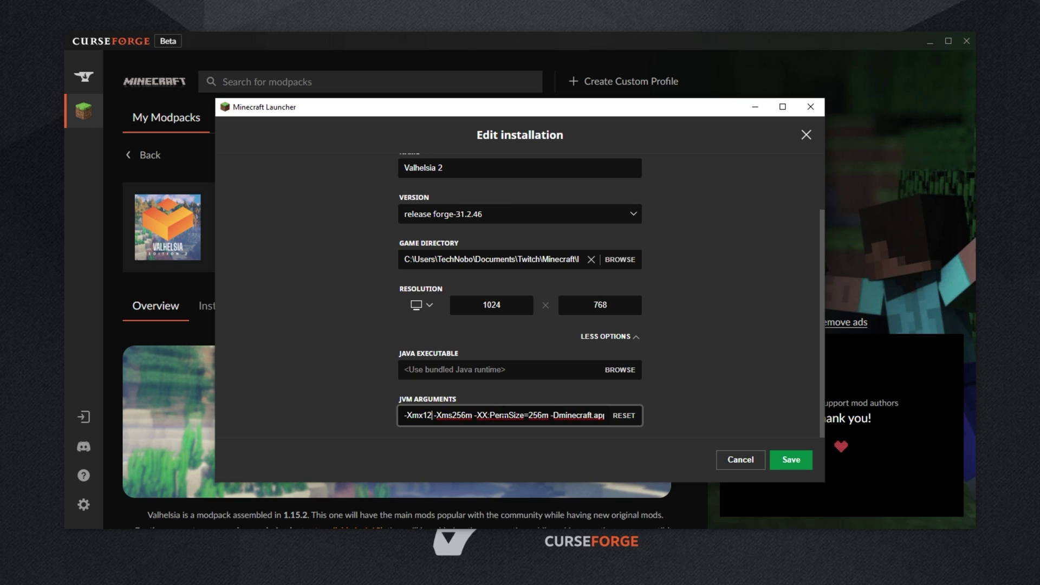
pyautogui.write('G')
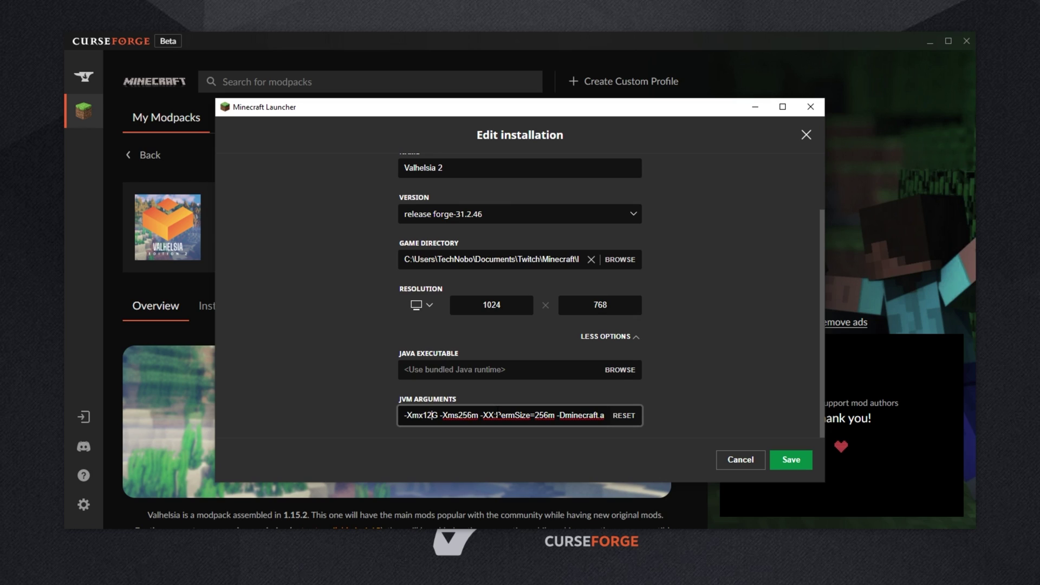
pyautogui.moveTo(423, 415); pyautogui.dragTo(439, 415)
pyautogui.write('8')
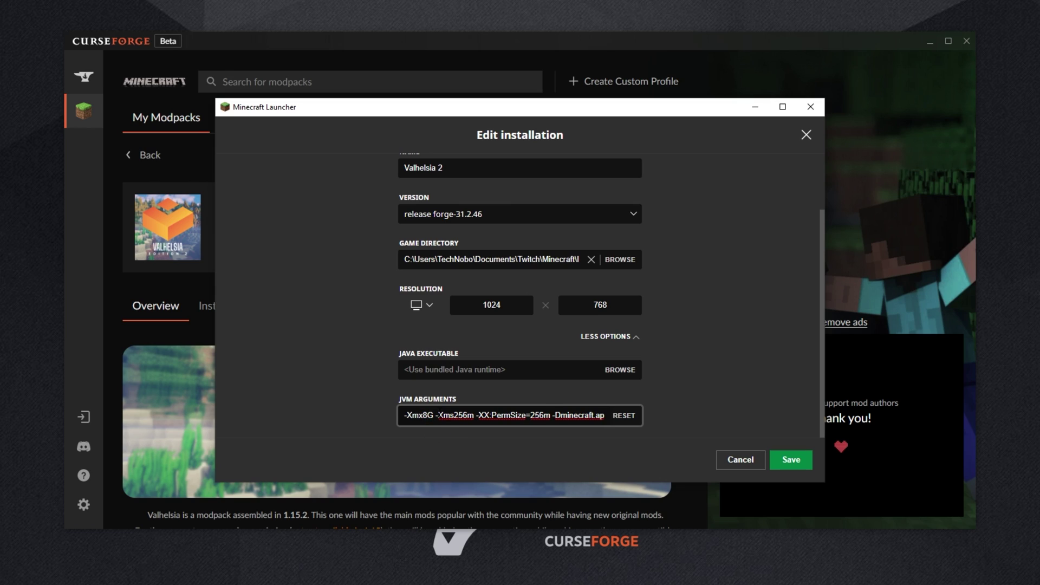
pyautogui.press('Left')
pyautogui.hotkey('shift', 'Right')
pyautogui.hotkey('shift', 'Right')
pyautogui.moveTo(438, 416); pyautogui.dragTo(456, 416)
pyautogui.moveTo(454, 415); pyautogui.dragTo(474, 416)
pyautogui.write('2G')
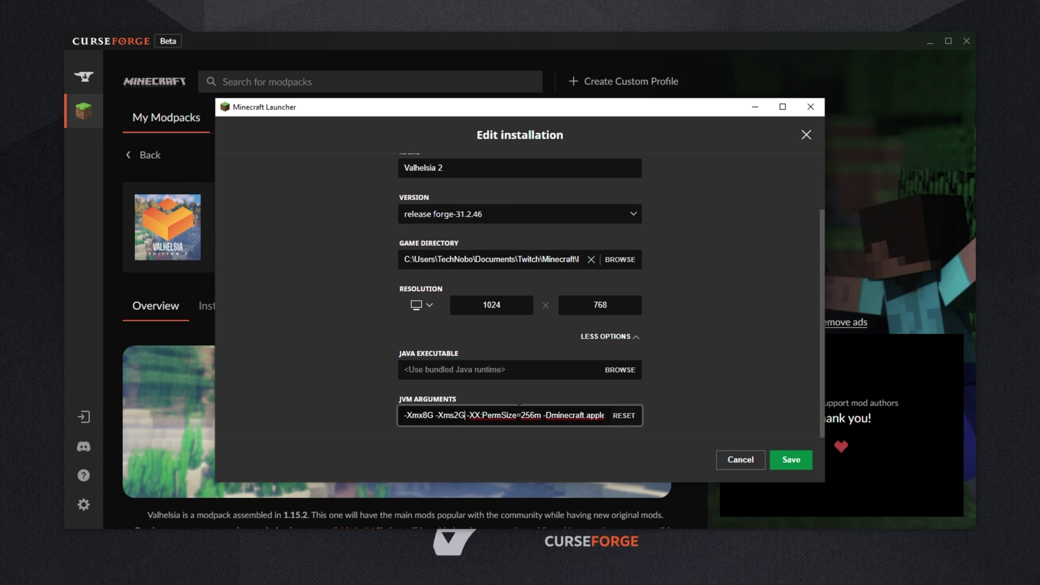
pyautogui.click(781, 459)
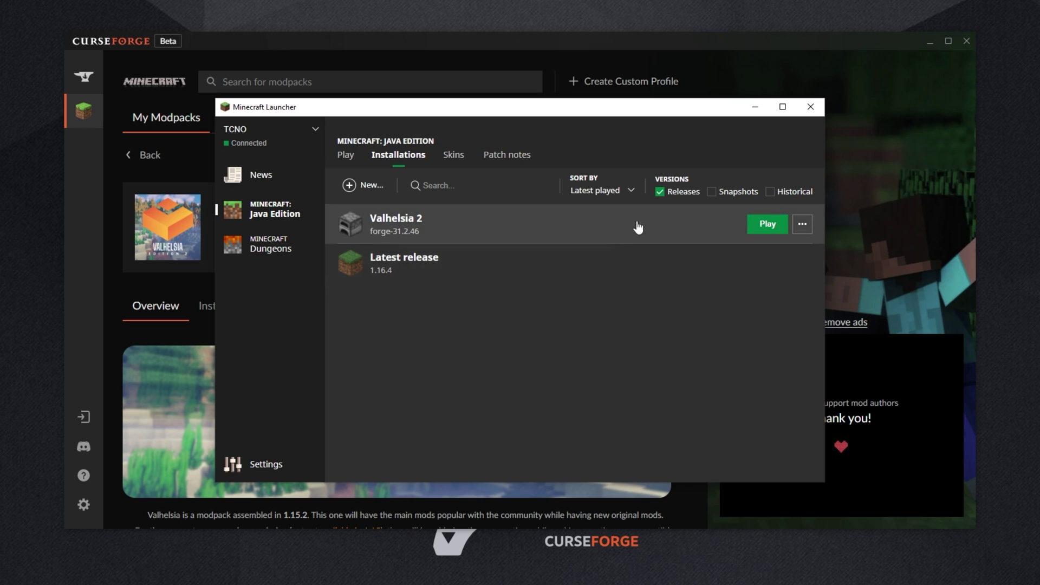
pyautogui.moveTo(568, 224)
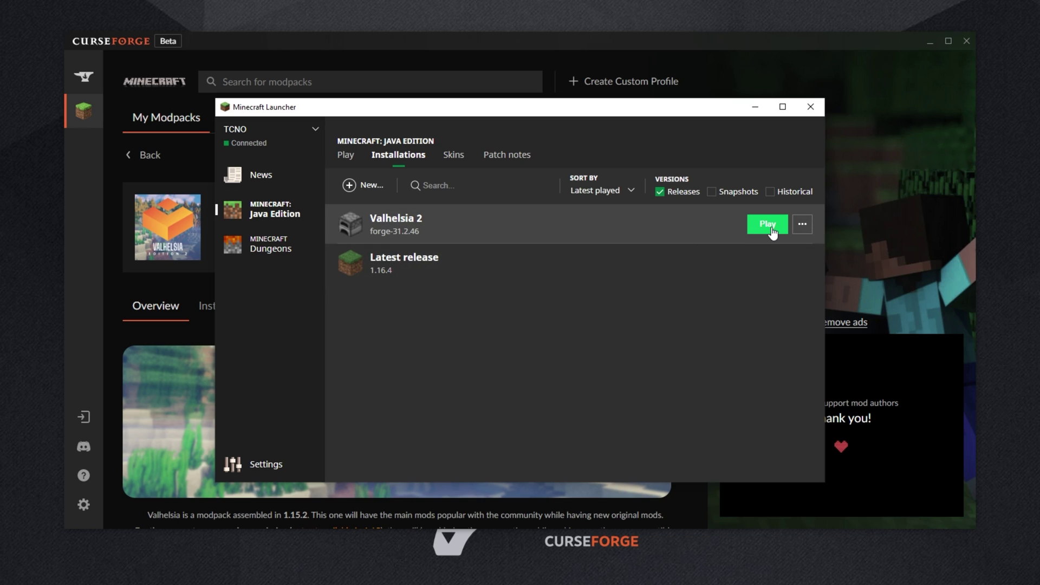
# Step: Close Minecraft Launcher and reconfirm Valhelsia 2's profile options at 12288MB memory
pyautogui.click(810, 106)
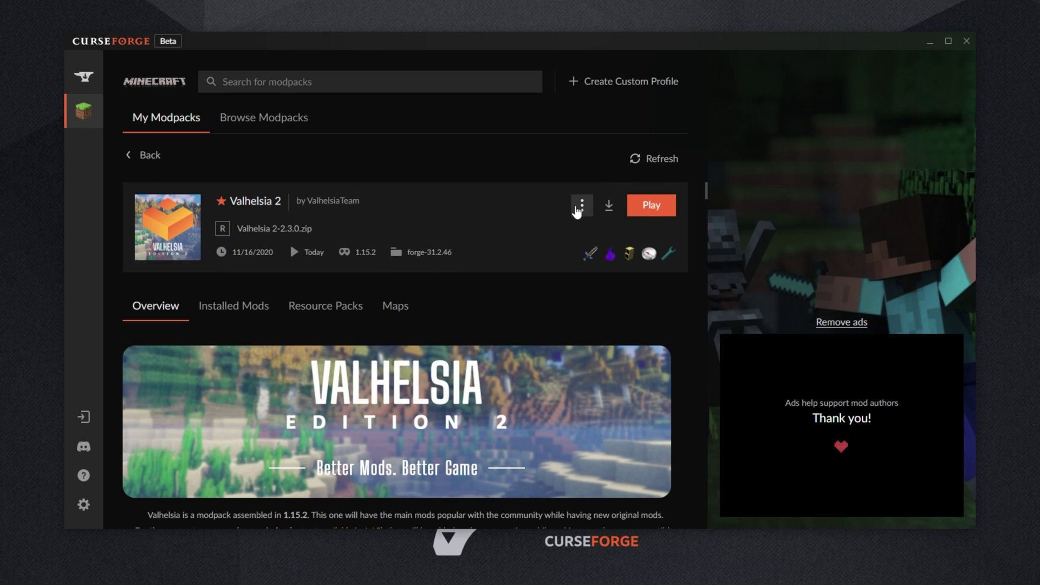
pyautogui.click(582, 205)
pyautogui.click(530, 323)
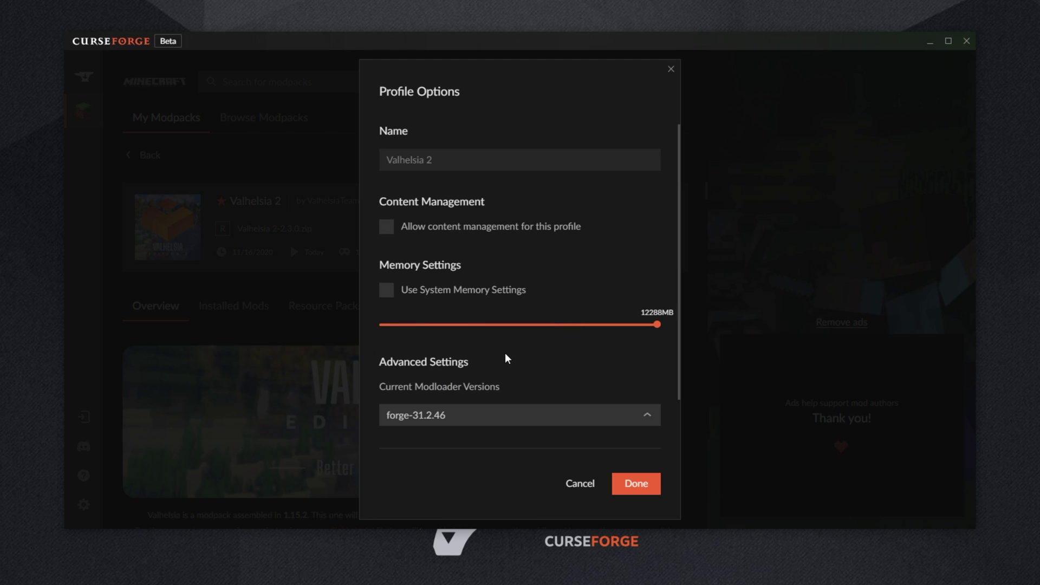
pyautogui.scroll(-2, 673, 356)
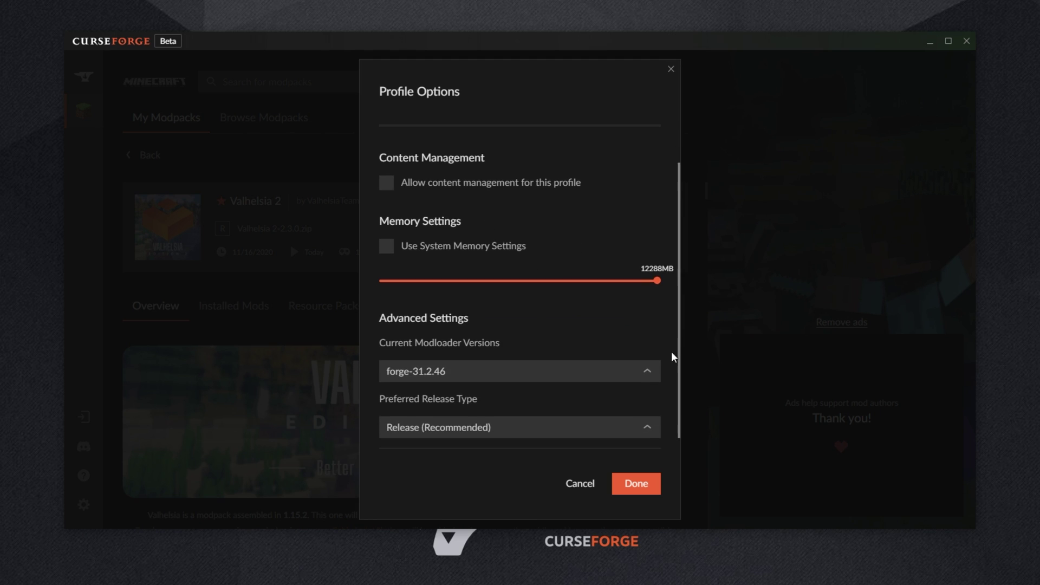
pyautogui.scroll(2, 678, 355)
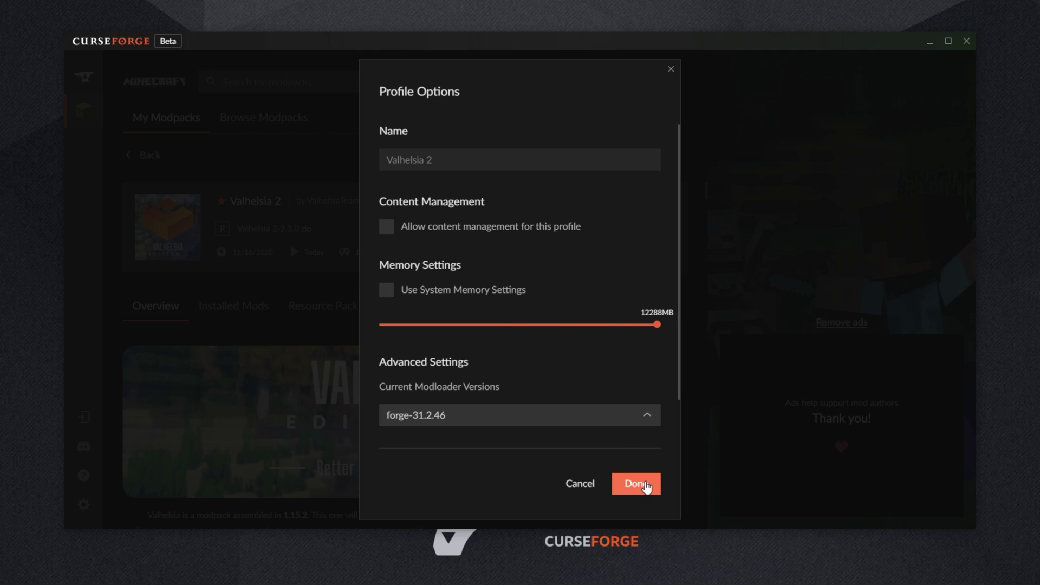
pyautogui.click(636, 483)
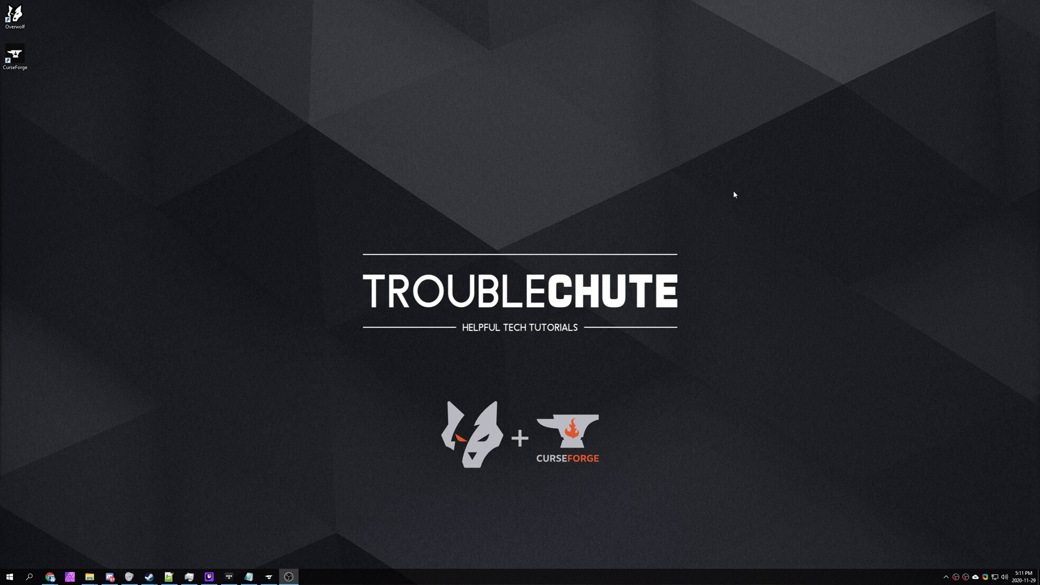